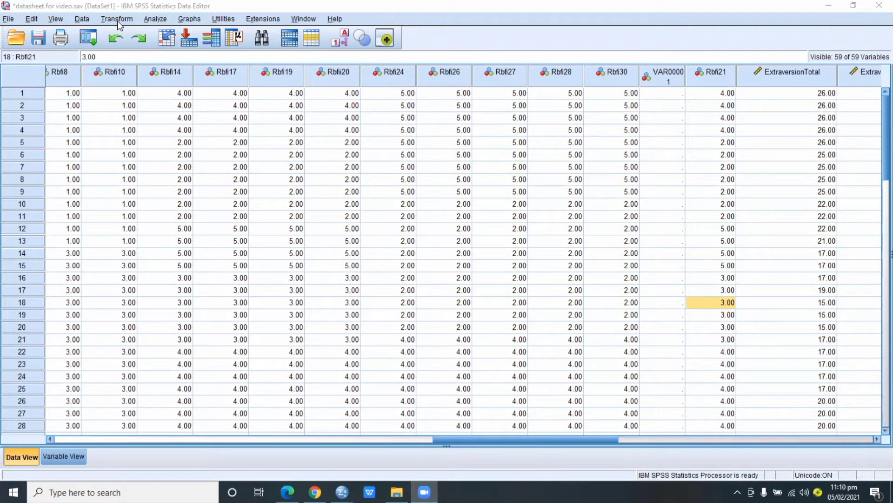
pyautogui.click(118, 21)
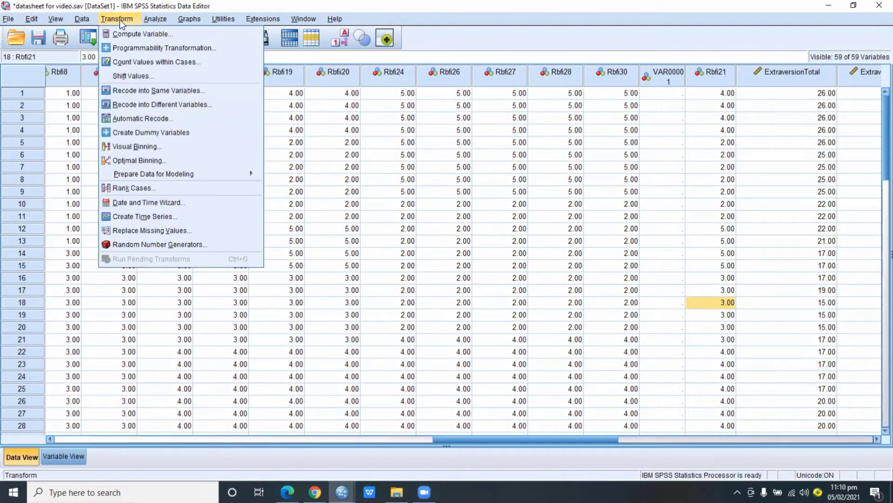
pyautogui.click(129, 29)
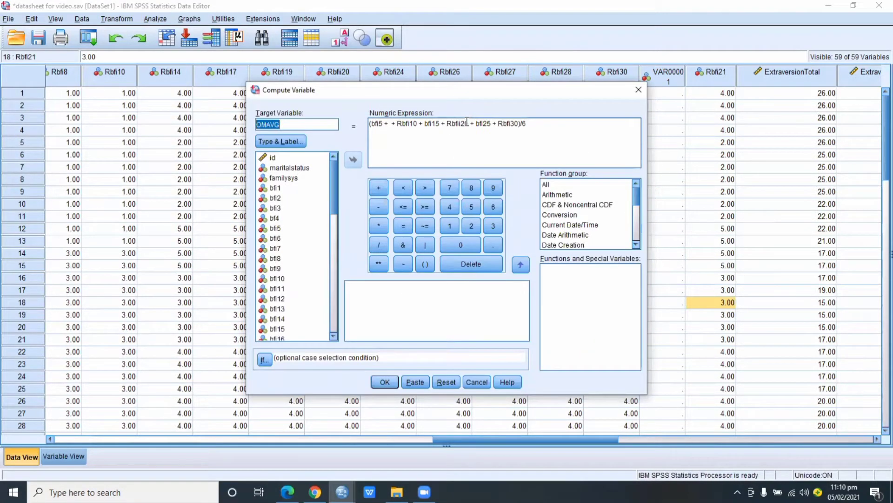
pyautogui.moveTo(465, 124); pyautogui.dragTo(445, 124)
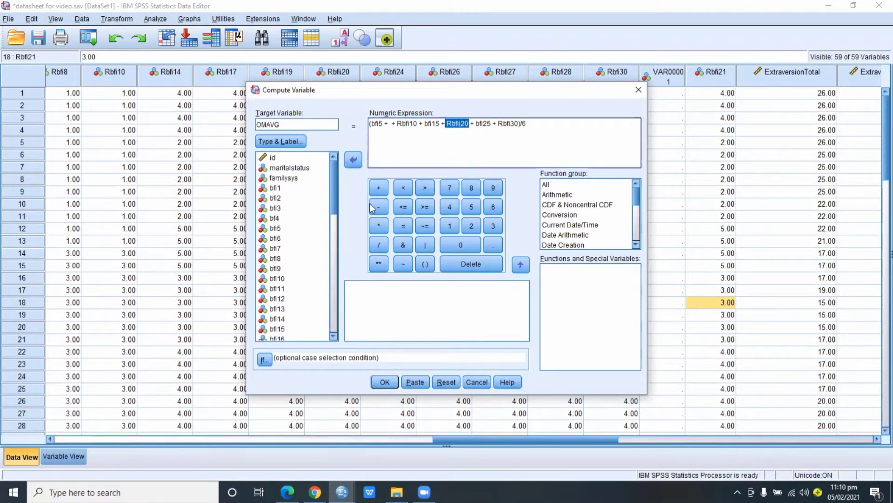
pyautogui.moveTo(337, 191)
pyautogui.mouseDown()
pyautogui.moveTo(335, 262)
pyautogui.moveTo(331, 203)
pyautogui.mouseUp()
pyautogui.press('Delete')
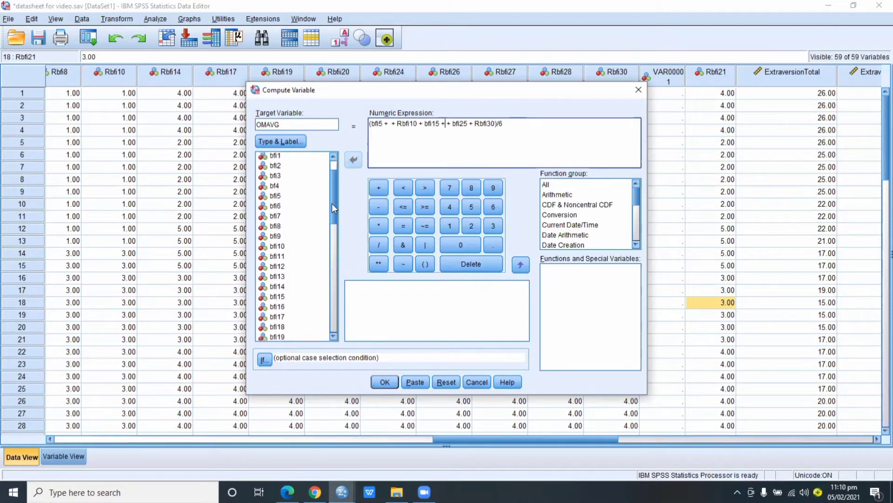
pyautogui.click(640, 89)
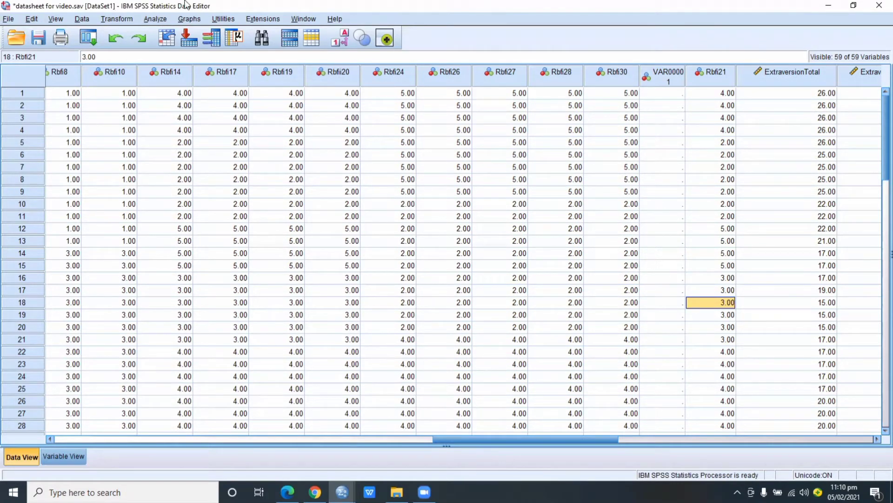
# Open Recode into Different Variables and remove bfi21 from the list of variables being recoded
pyautogui.click(129, 19)
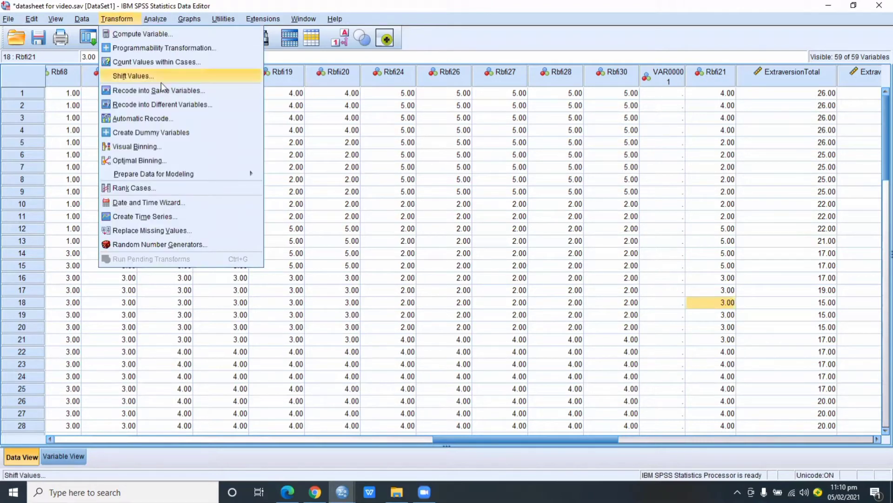
pyautogui.click(162, 104)
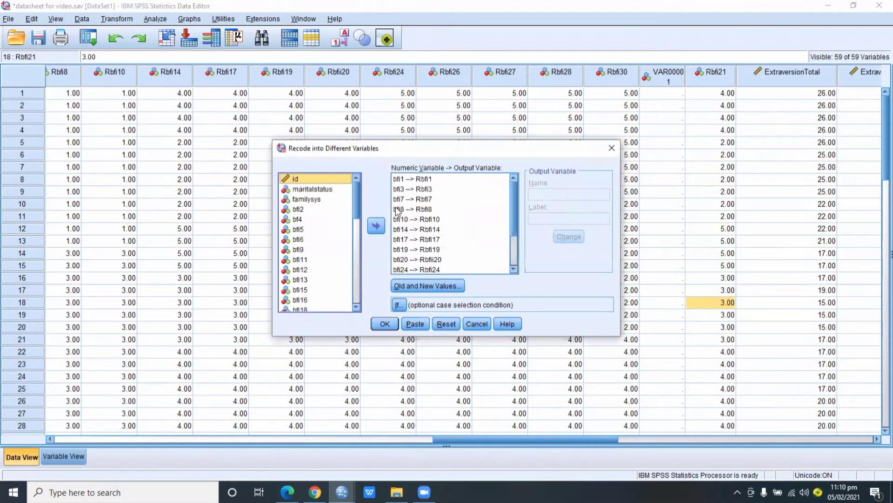
pyautogui.moveTo(513, 224); pyautogui.dragTo(515, 257)
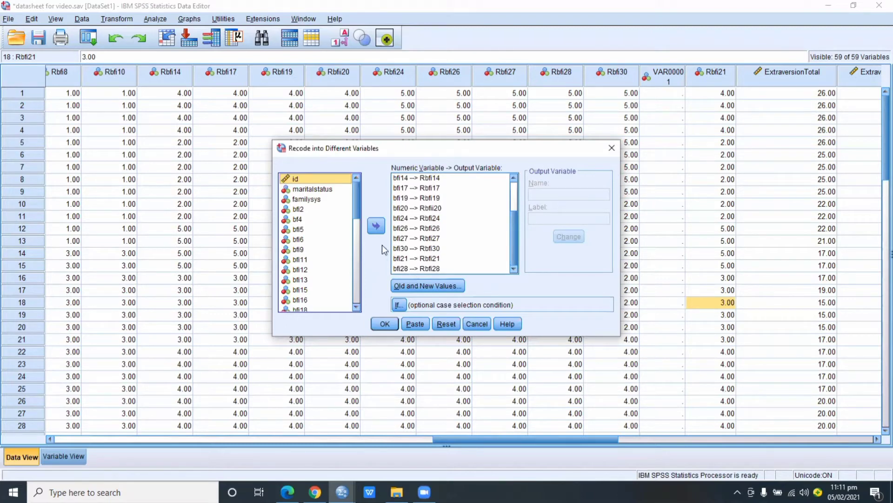
pyautogui.moveTo(353, 195); pyautogui.dragTo(357, 286)
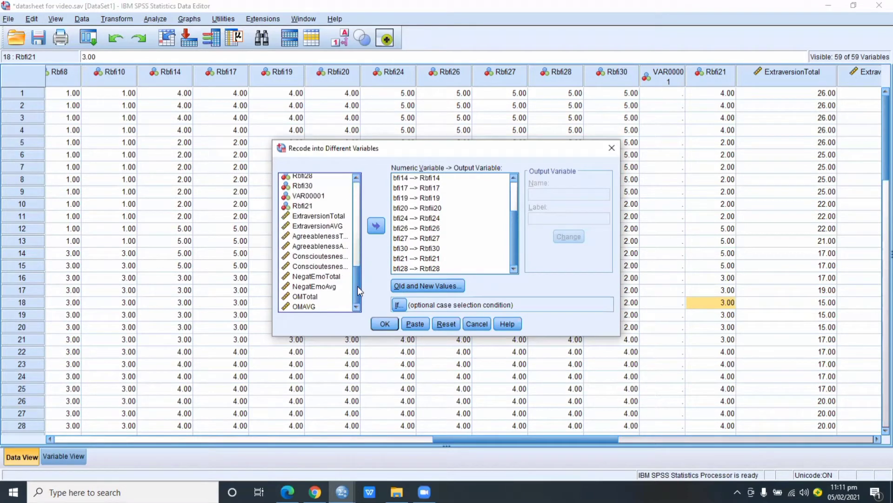
pyautogui.click(414, 257)
pyautogui.click(378, 225)
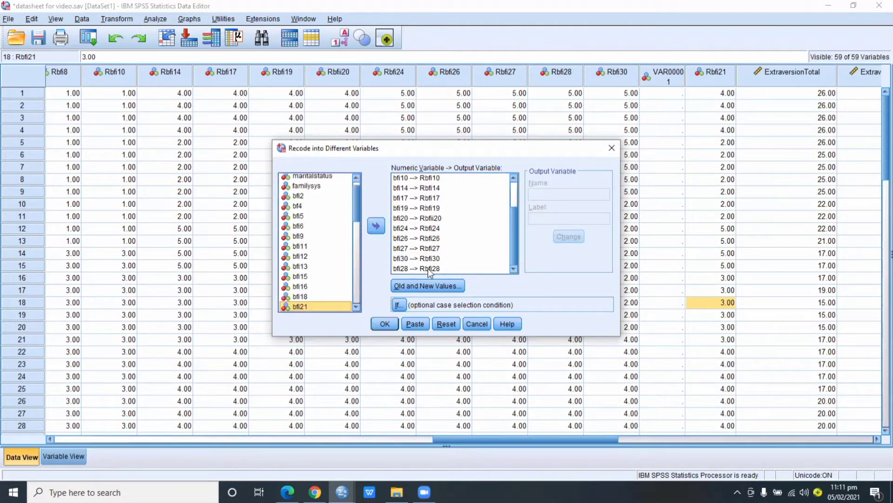
# Add bfi21 back to the recode list and assign it the output variable name Rbfi21
pyautogui.click(373, 227)
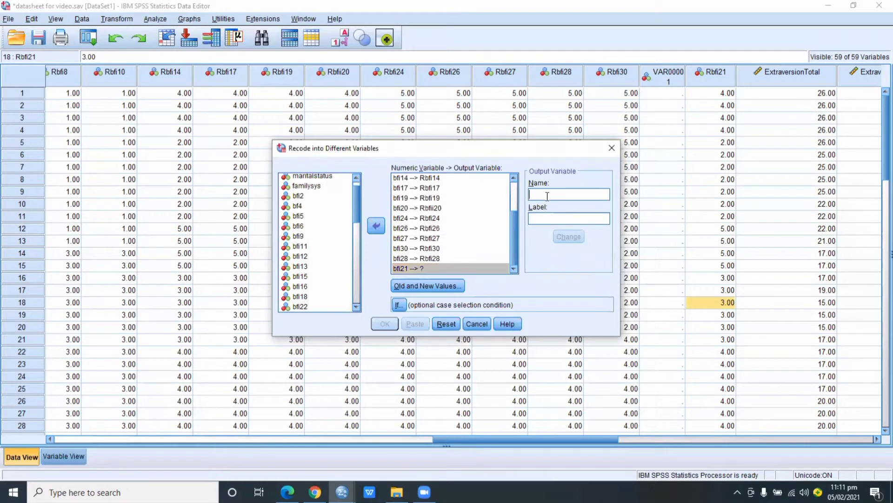
pyautogui.write('Rbfi')
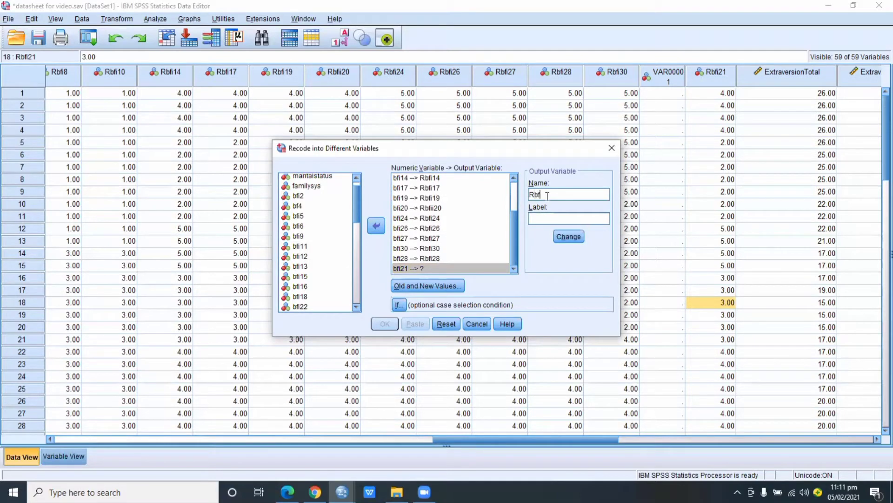
pyautogui.write('21')
pyautogui.click(568, 238)
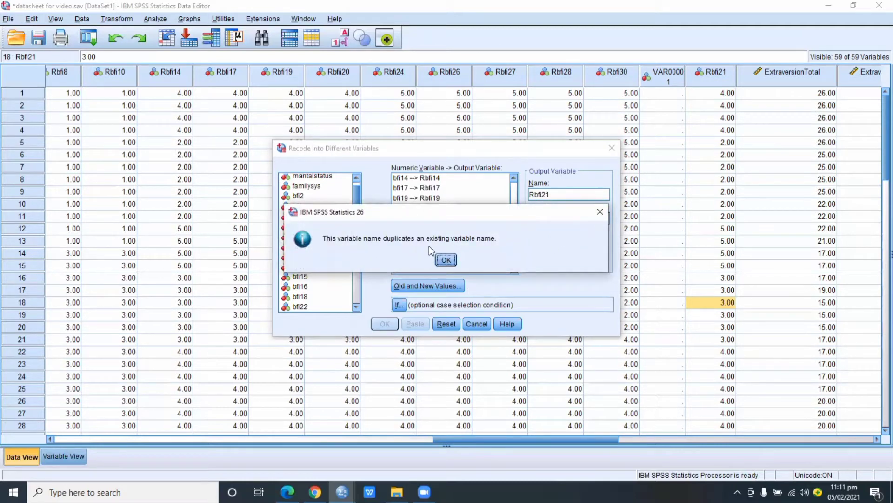
pyautogui.click(446, 259)
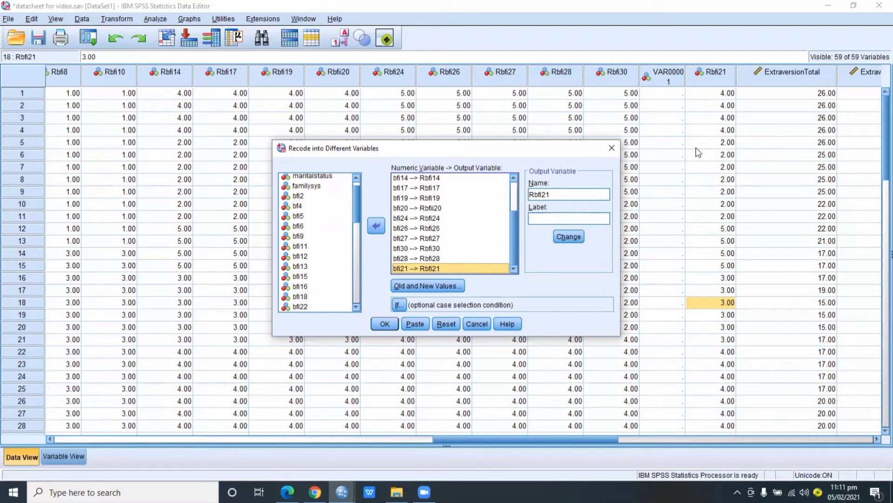
# Run the recode into different variables and check the Rbfi21 column in the data sheet
pyautogui.click(704, 80)
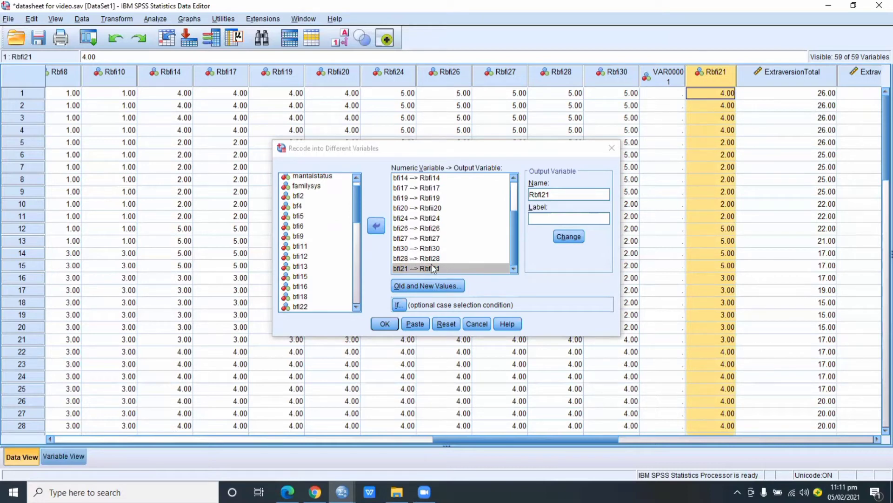
pyautogui.click(385, 324)
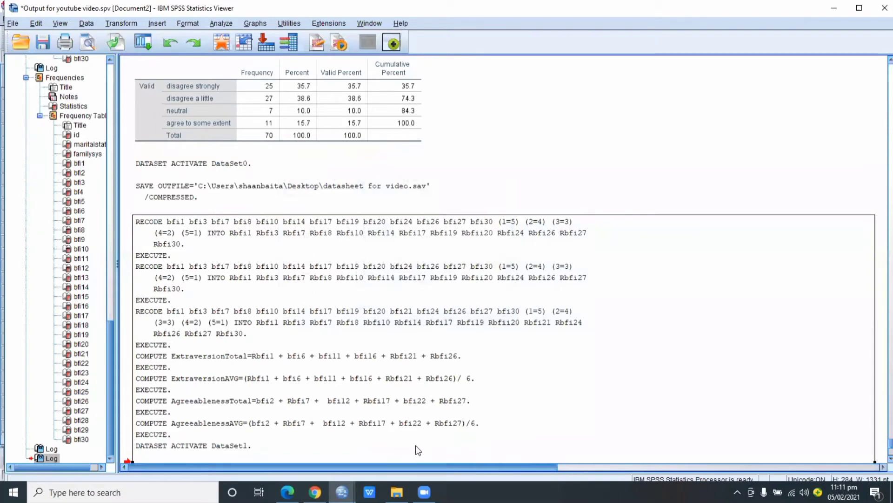
pyautogui.click(319, 440)
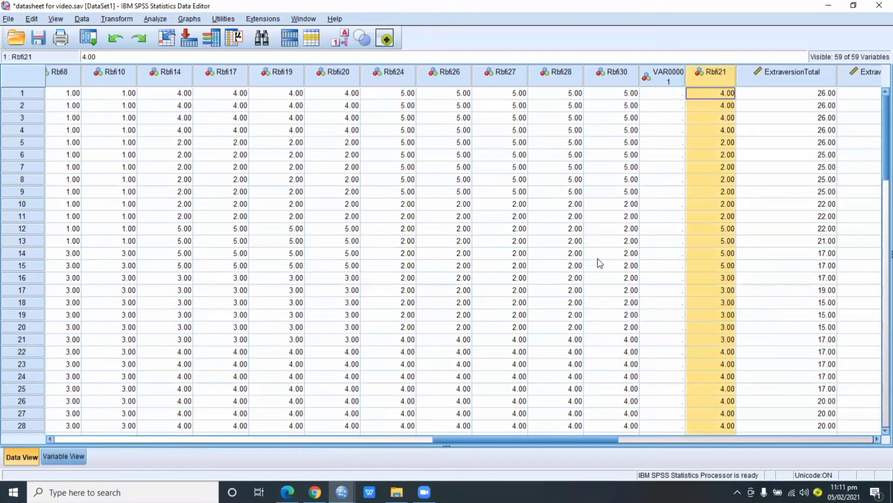
pyautogui.click(722, 93)
pyautogui.click(703, 80)
# Delete the empty VAR00001 variable next to Rbfi21 from the dataset
pyautogui.click(658, 77)
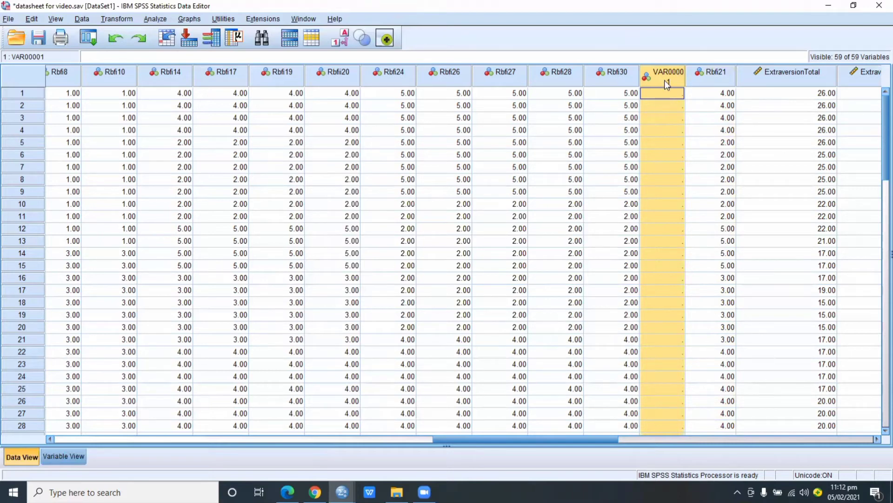
pyautogui.click(691, 106)
pyautogui.click(666, 80)
pyautogui.rightClick(658, 77)
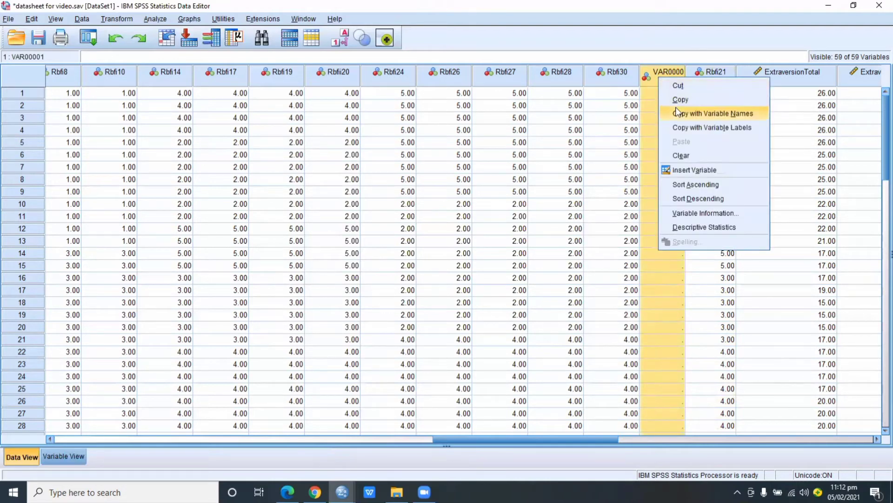
pyautogui.click(664, 72)
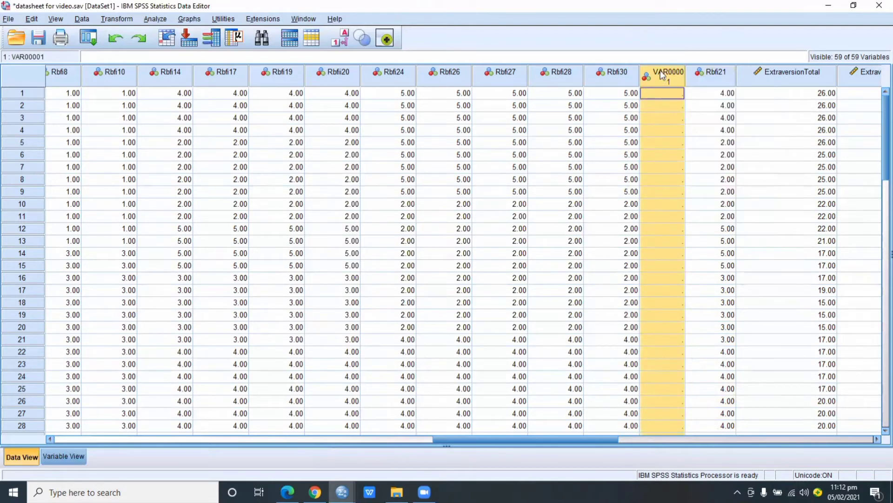
pyautogui.rightClick(663, 75)
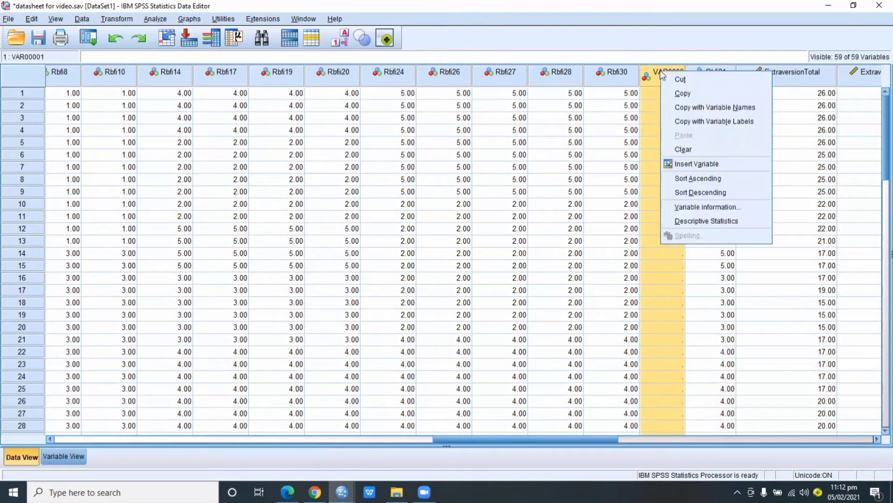
pyautogui.click(686, 149)
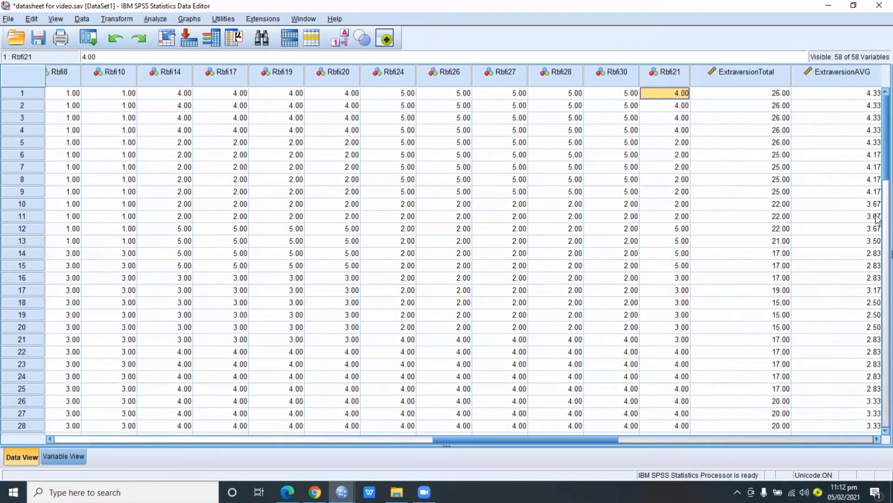
# Enter the value 1 for Rbfi17 in the empty row 71 below the last case
pyautogui.scroll(-1, 878, 198)
pyautogui.scroll(-15, 877, 198)
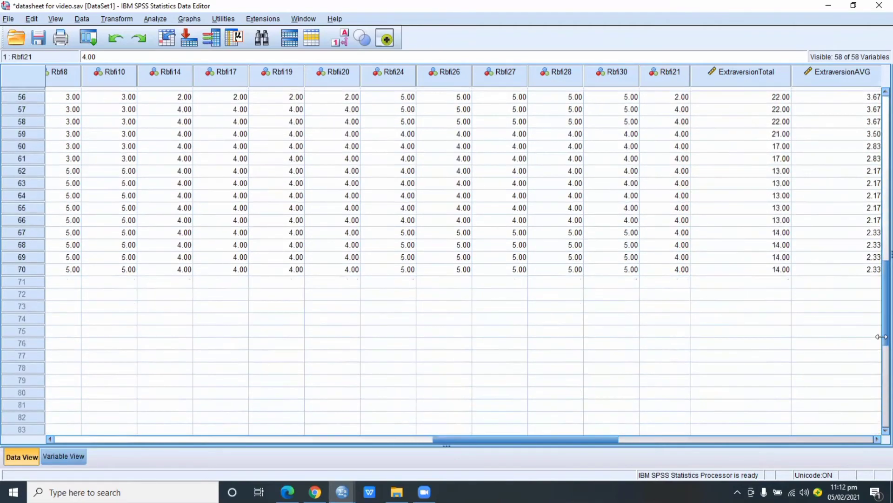
pyautogui.click(208, 289)
pyautogui.click(210, 285)
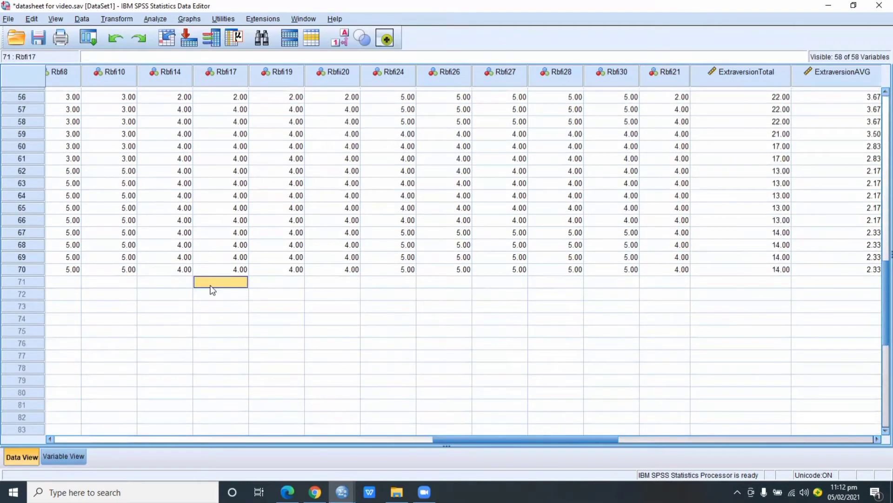
pyautogui.press('Down')
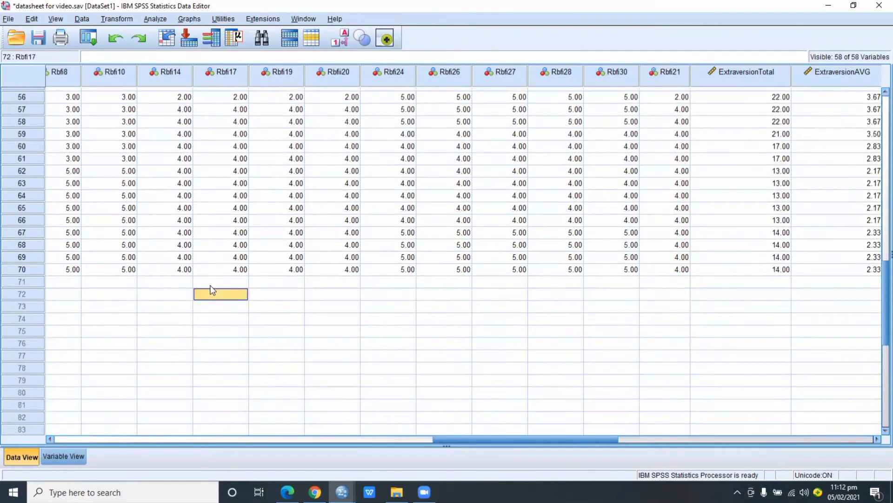
pyautogui.click(210, 286)
pyautogui.write('1')
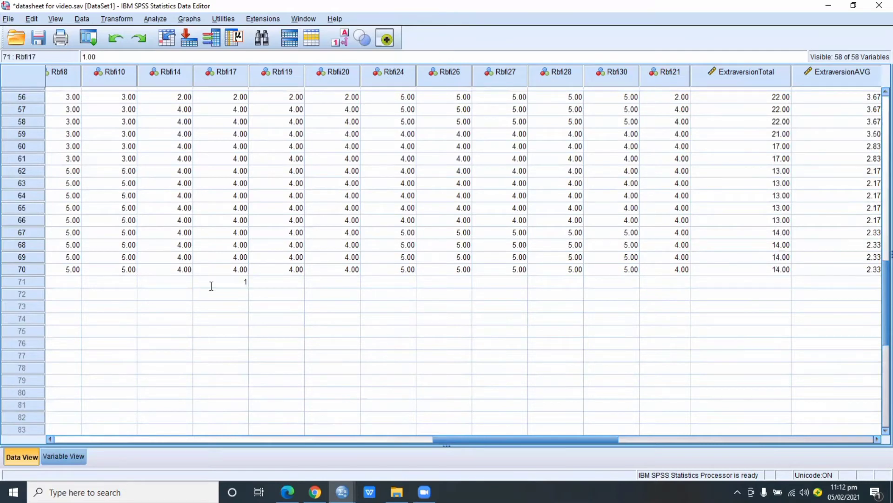
pyautogui.press('Return')
pyautogui.click(300, 285)
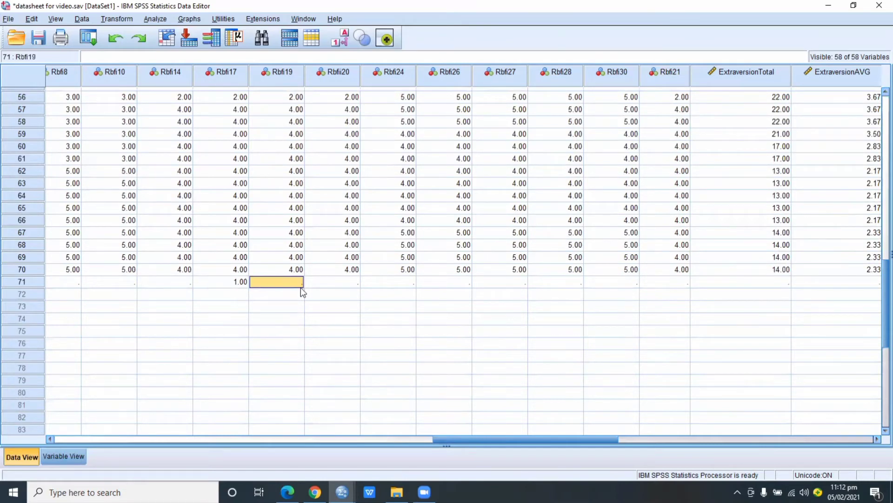
pyautogui.click(332, 285)
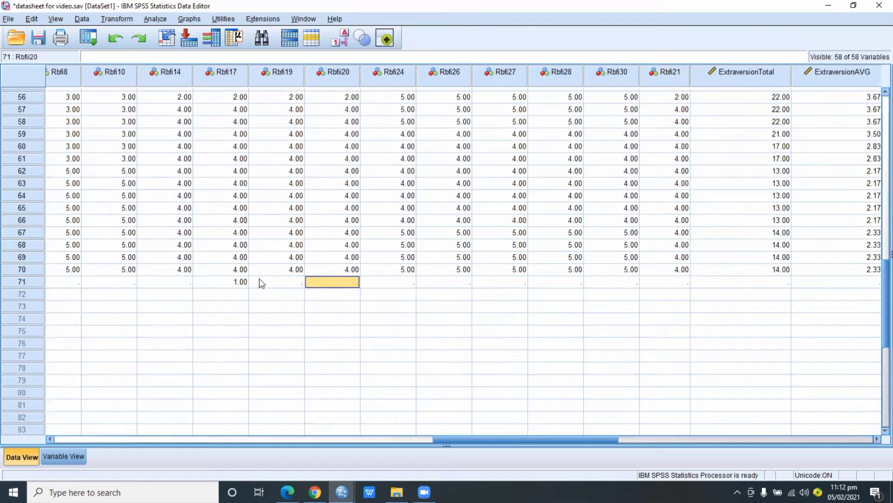
pyautogui.click(233, 284)
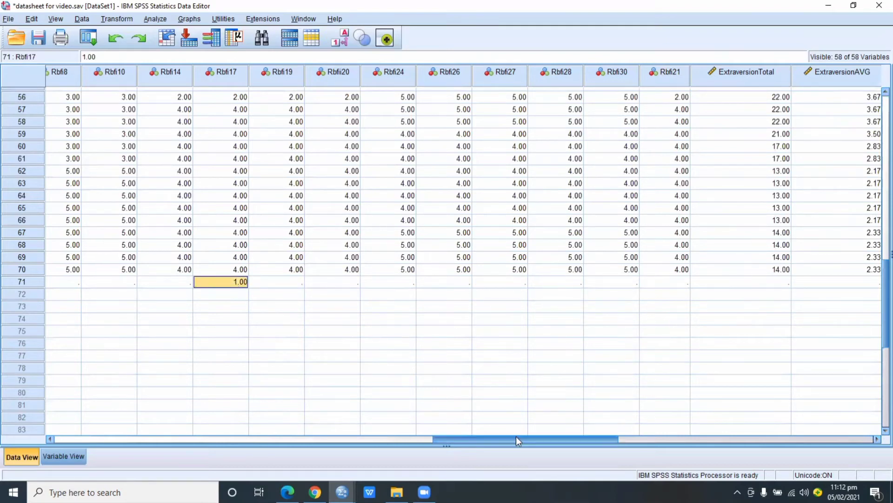
# Clear the entire case in row 71 from the dataset
pyautogui.moveTo(515, 438); pyautogui.dragTo(7, 395)
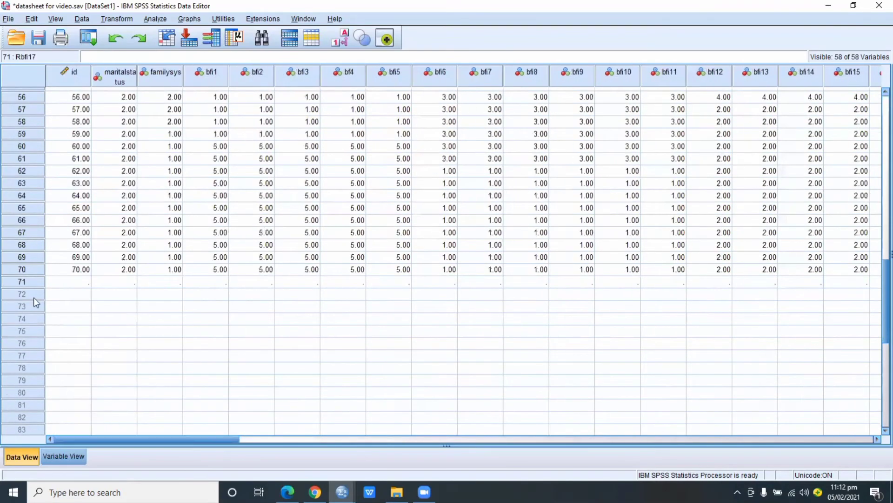
pyautogui.click(27, 281)
pyautogui.rightClick(31, 284)
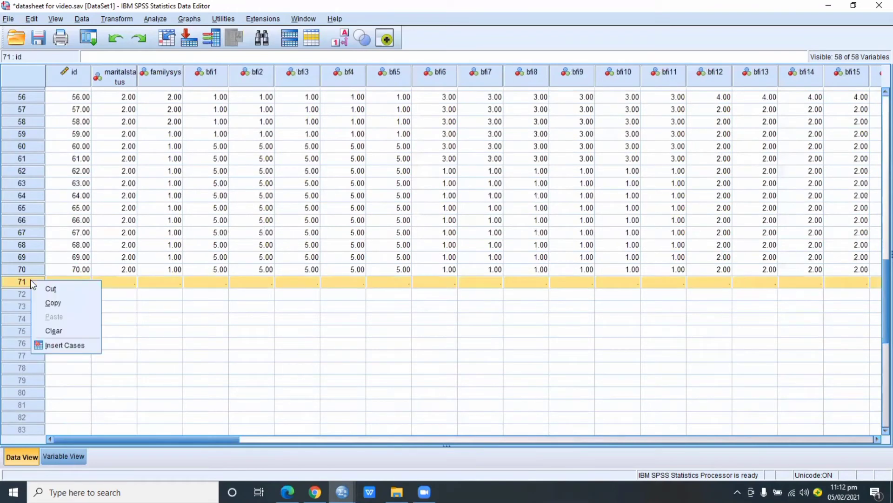
pyautogui.click(53, 330)
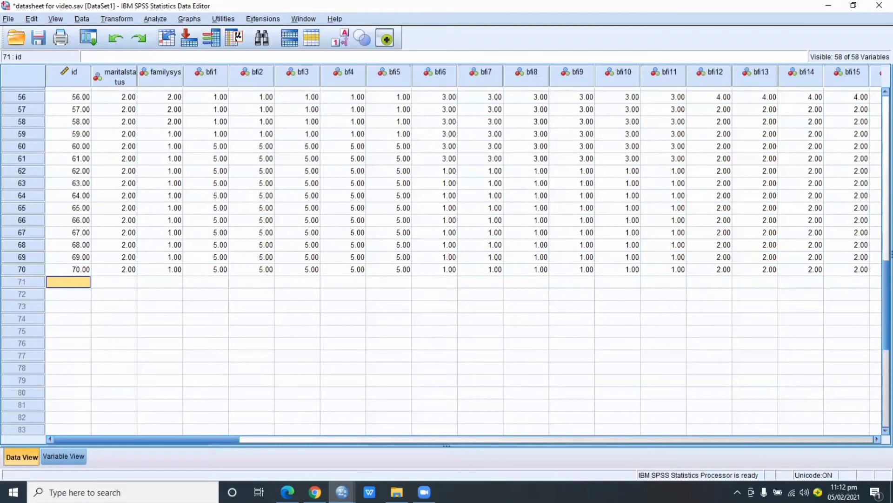
# Return to the first case and examine the Rbfi21 and Rbfi30 columns
pyautogui.moveTo(876, 295); pyautogui.dragTo(871, 112)
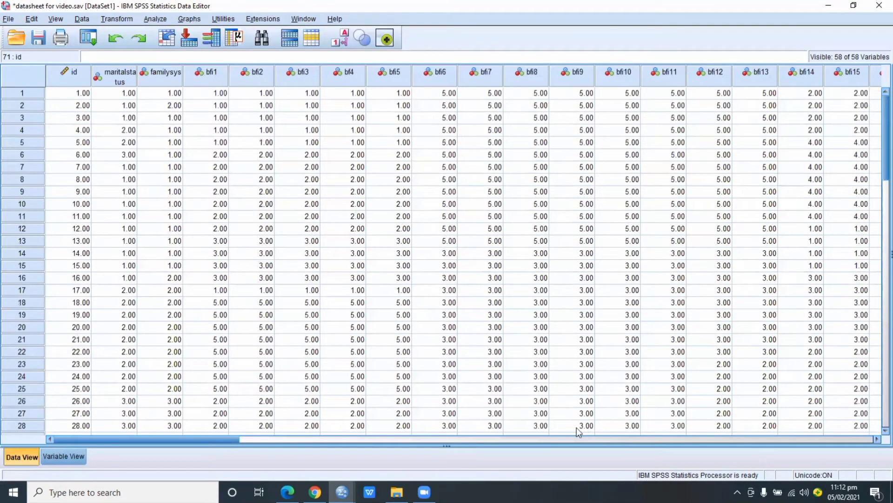
pyautogui.moveTo(240, 431); pyautogui.dragTo(654, 386)
pyautogui.click(467, 72)
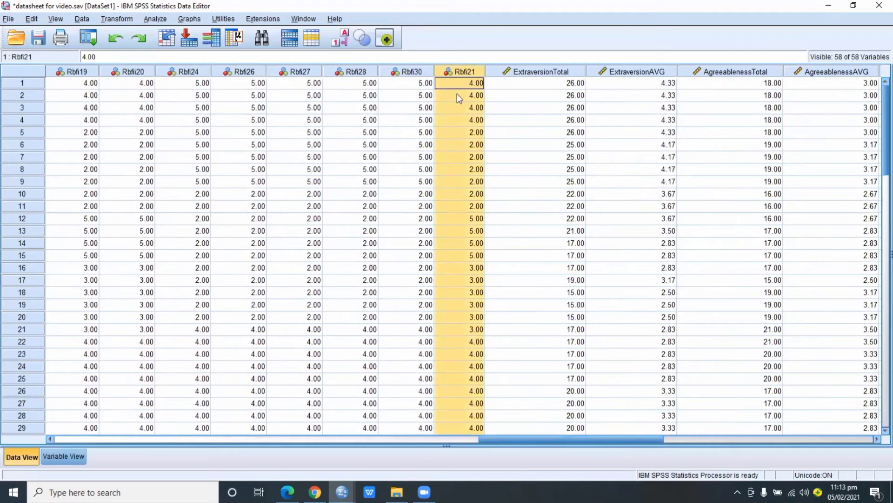
pyautogui.click(417, 74)
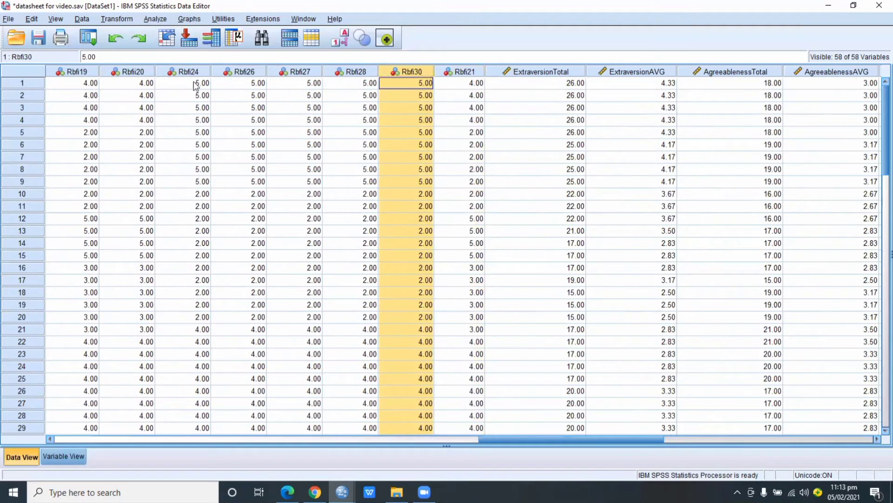
# Insert an empty variable between Rbfi20 and Rbfi24
pyautogui.click(140, 73)
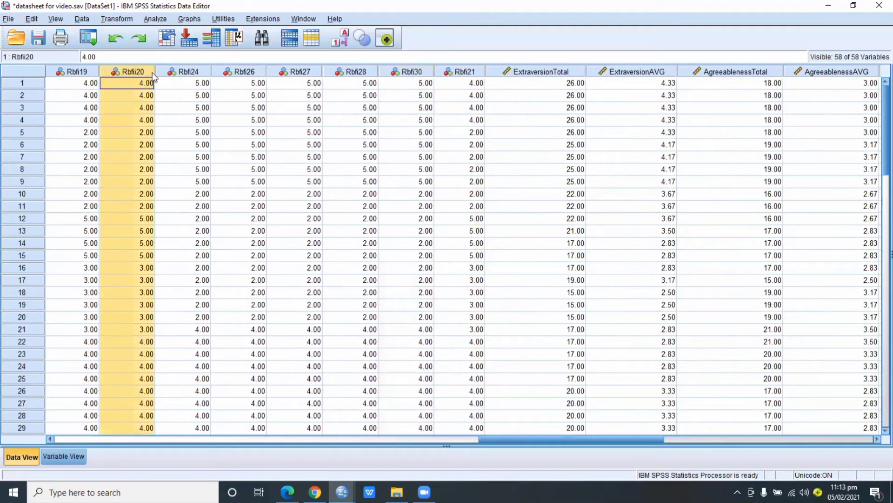
pyautogui.click(180, 72)
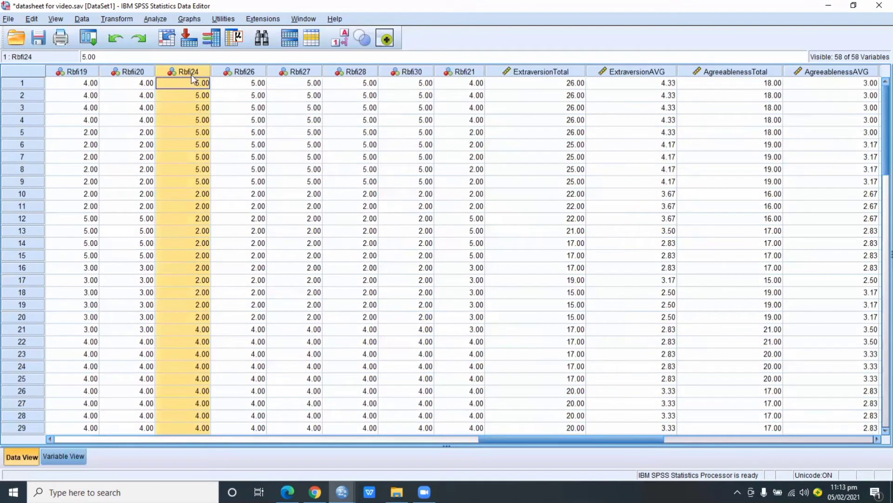
pyautogui.rightClick(175, 74)
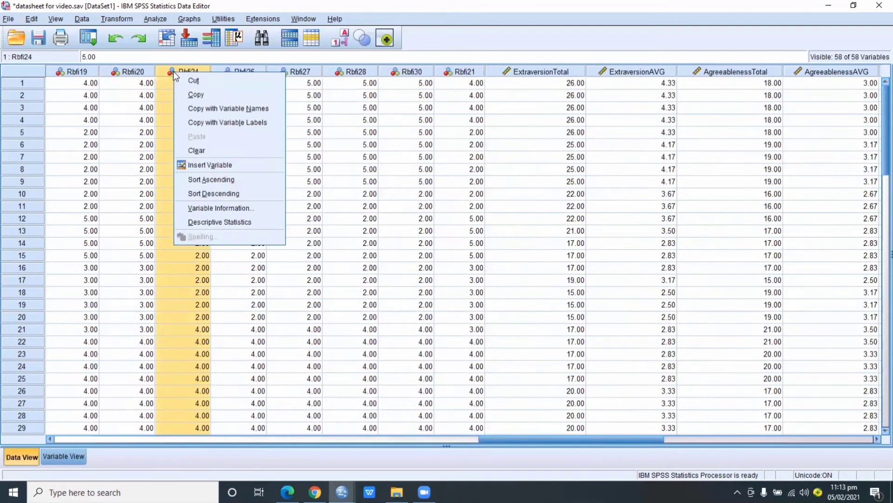
pyautogui.click(201, 164)
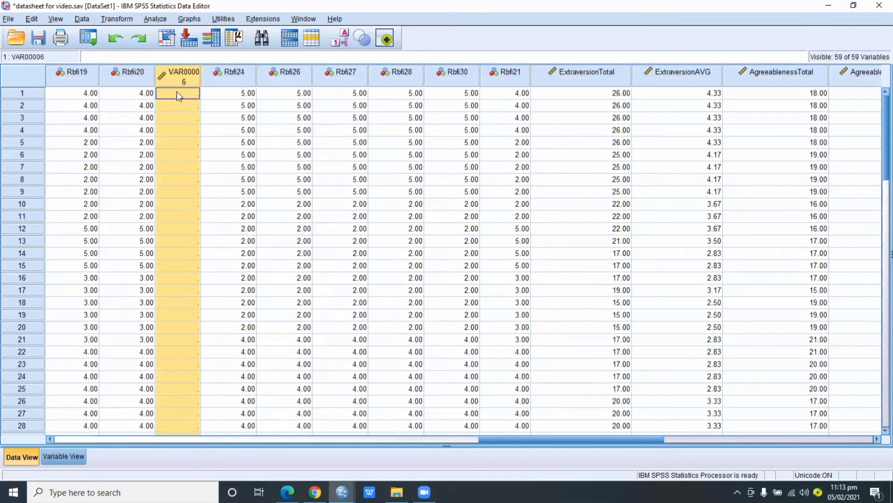
# Move the Rbfi21 variable from beside ExtraversionTotal into the empty column between Rbfi20 and Rbfi24 by cutting and pasting it
pyautogui.click(507, 80)
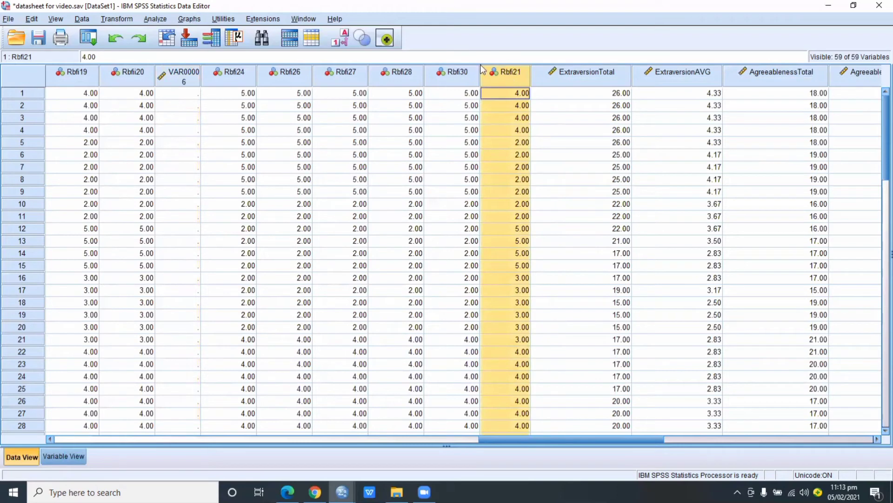
pyautogui.click(465, 72)
pyautogui.click(501, 74)
pyautogui.rightClick(504, 73)
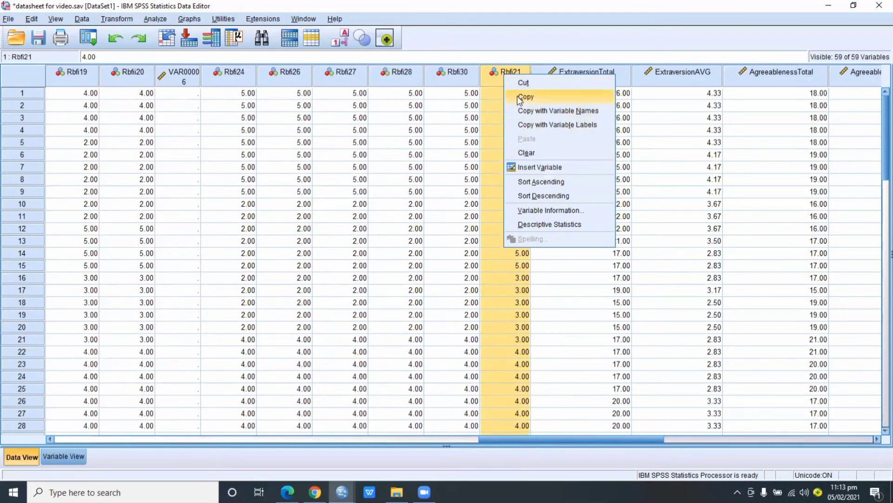
pyautogui.click(517, 83)
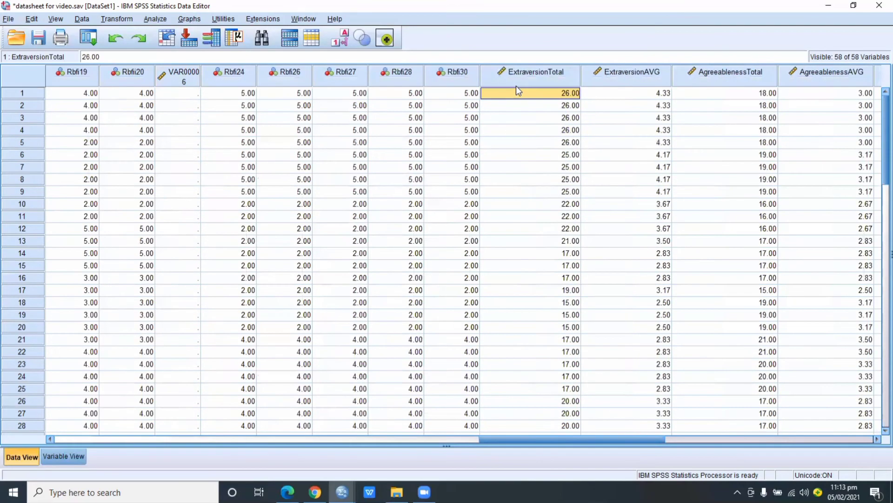
pyautogui.click(171, 76)
pyautogui.rightClick(169, 75)
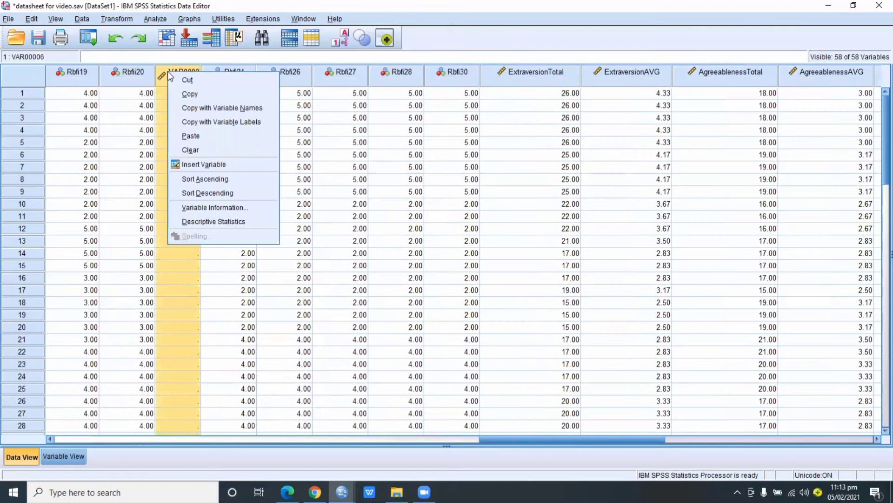
pyautogui.click(190, 139)
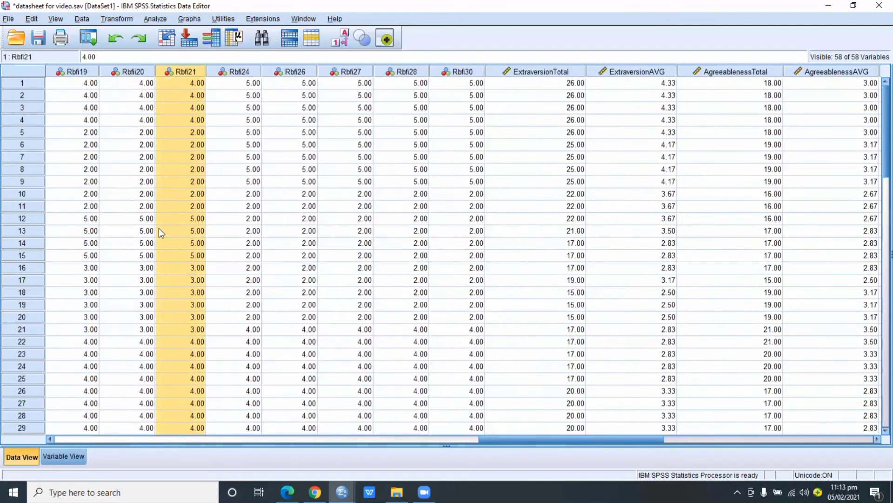